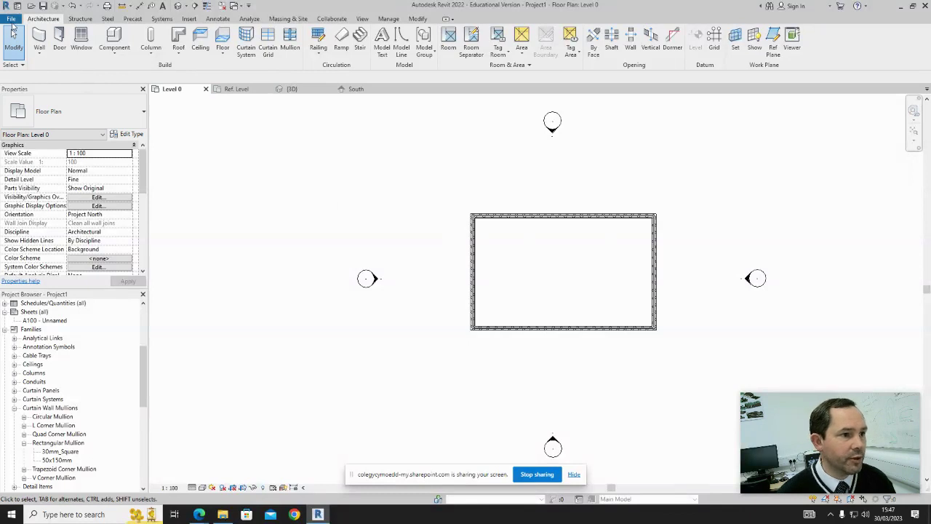
Open the File menu listing recent documents such as Corrugated profile.rfa and Chimney.rfa.
click(10, 19)
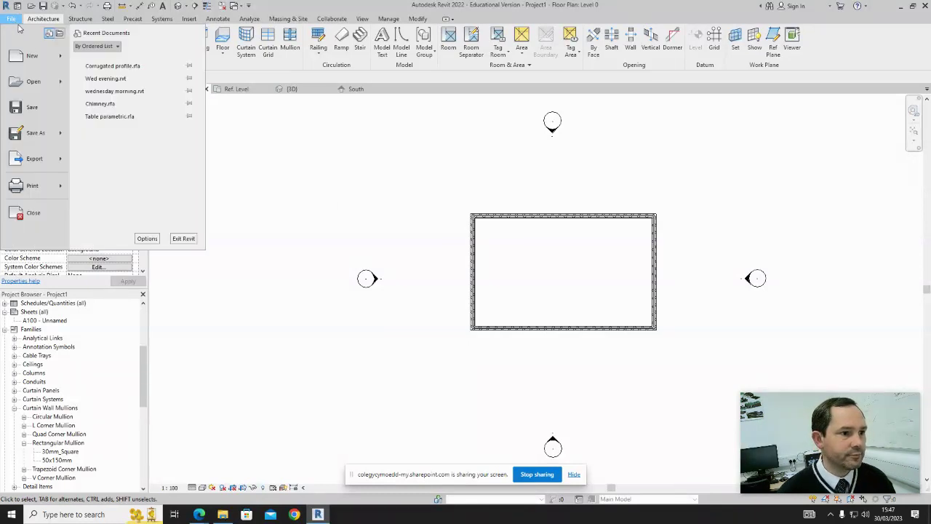
Start a New Family, browse the template list, then cancel without creating a family.
mouse_move(66, 60)
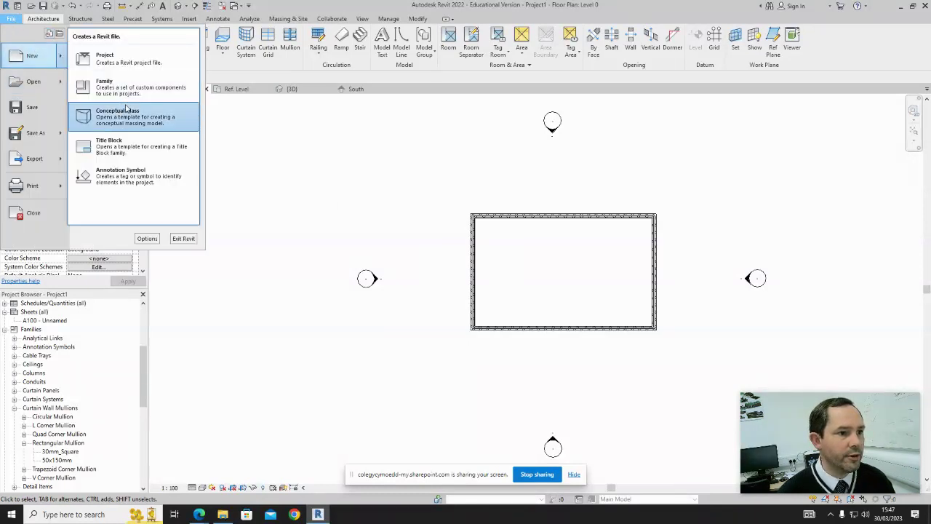
click(124, 86)
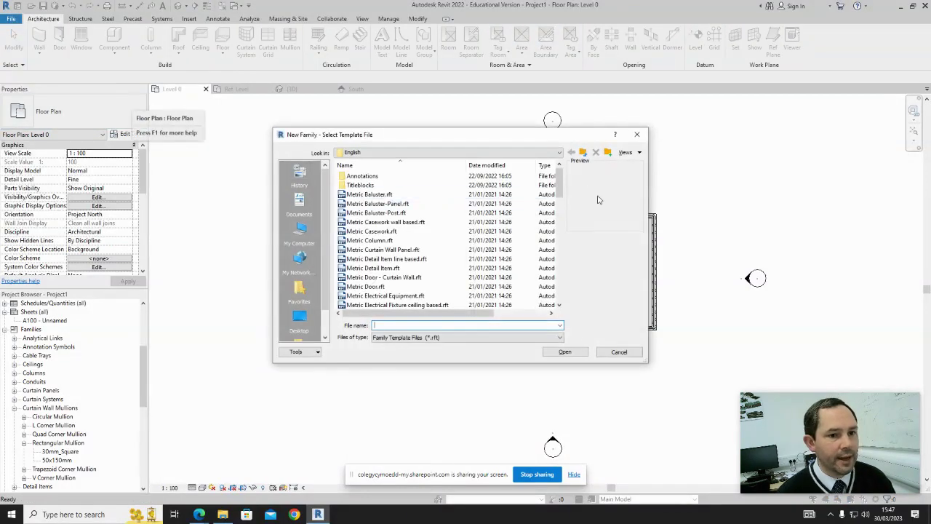
drag(560, 186, 557, 264)
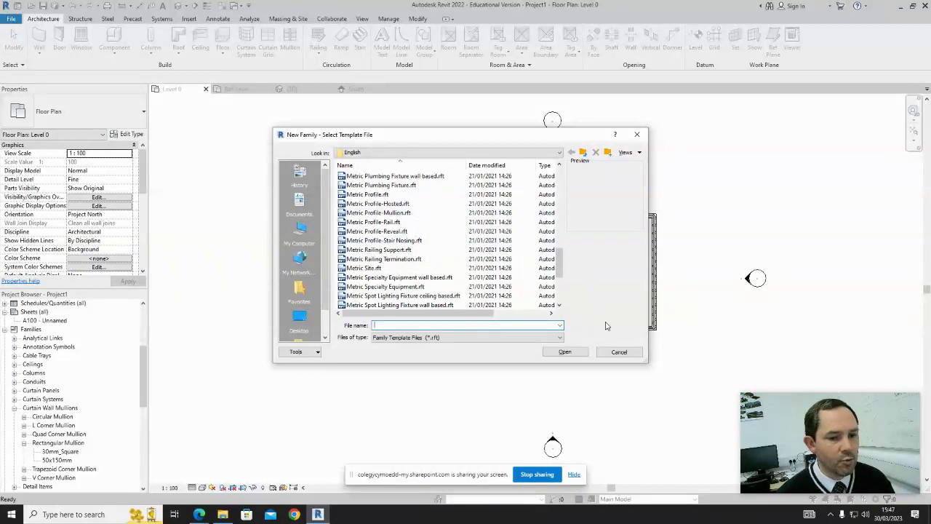
click(619, 351)
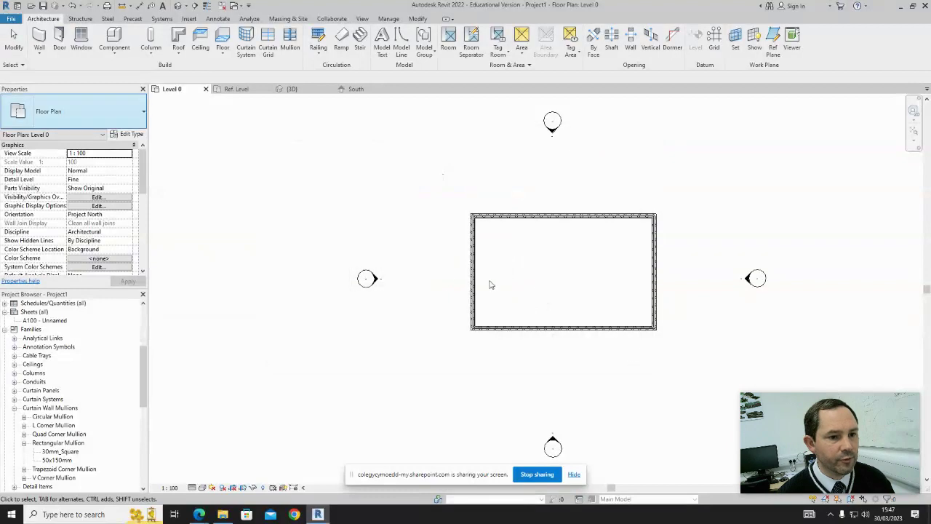
Switch to the Corrugated profile's Ref. Level view and select the Center (Front/Back) and Center Of Mullion planes.
click(240, 89)
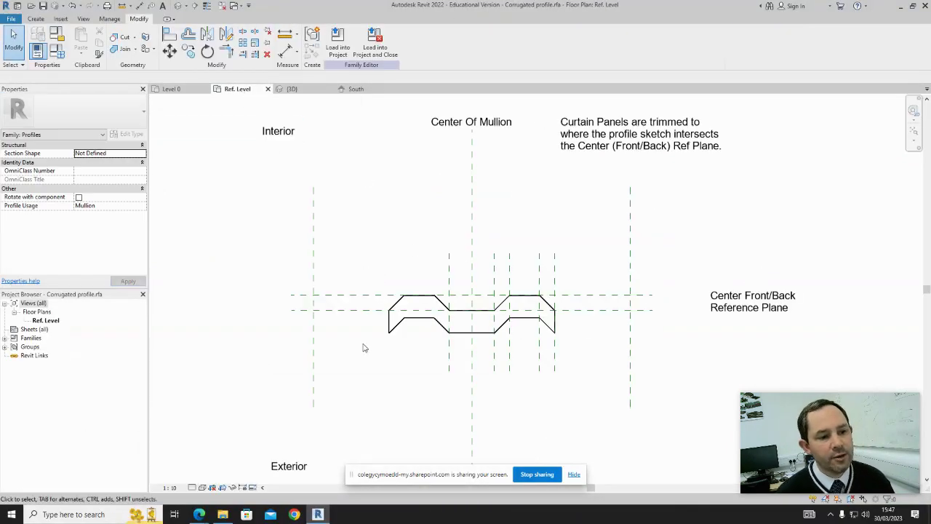
click(347, 311)
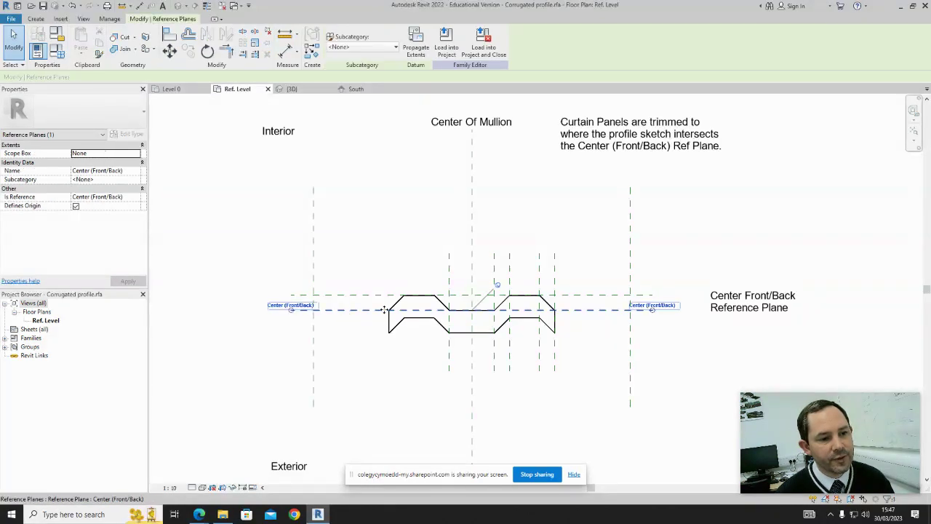
click(472, 207)
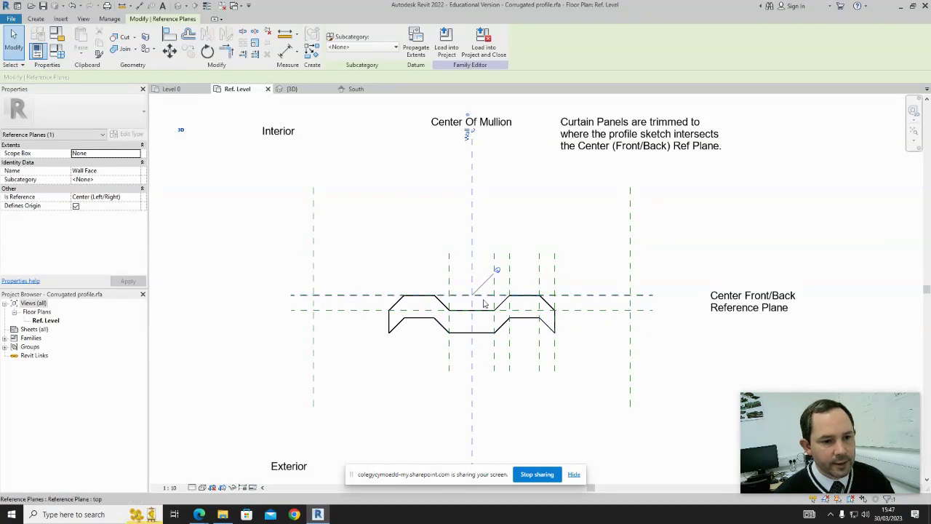
Check spacing of reference planes V5, V4 (100.0) and V3 (75.0 from mullion centre).
click(554, 279)
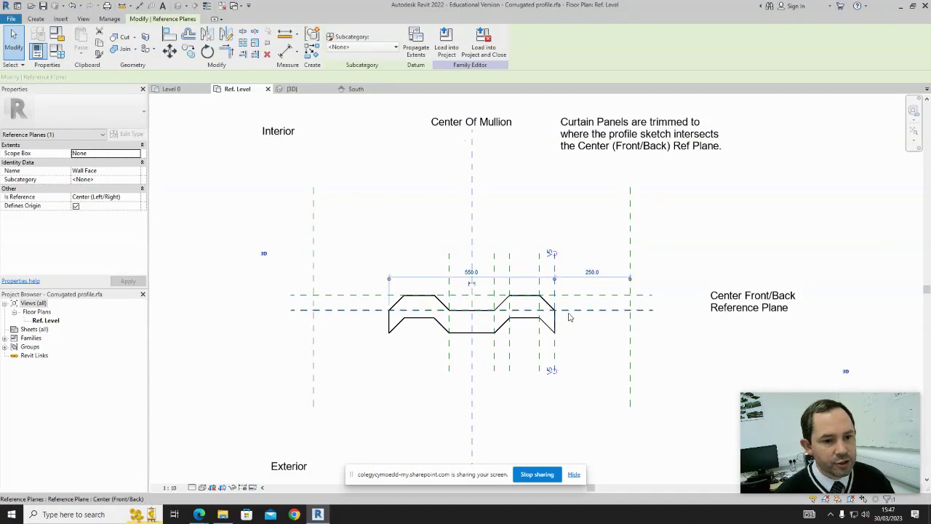
click(539, 278)
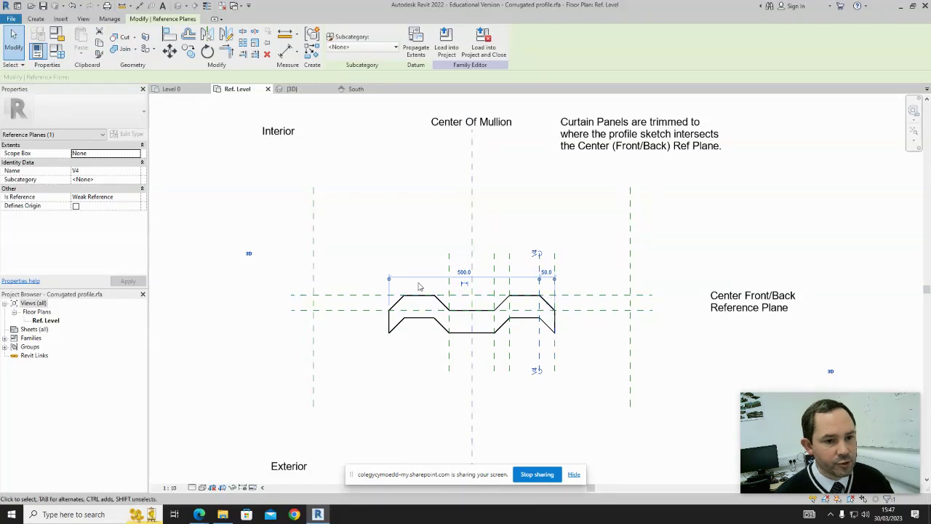
drag(493, 275, 510, 279)
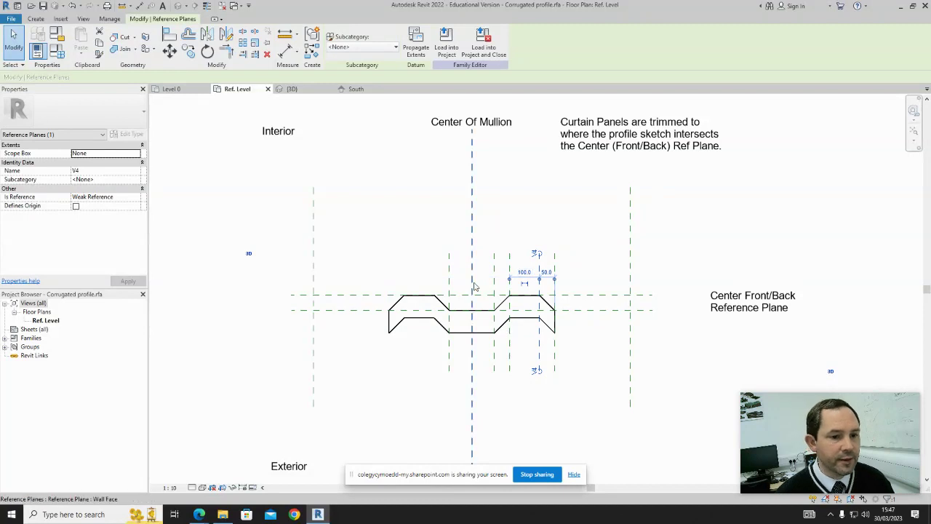
click(471, 331)
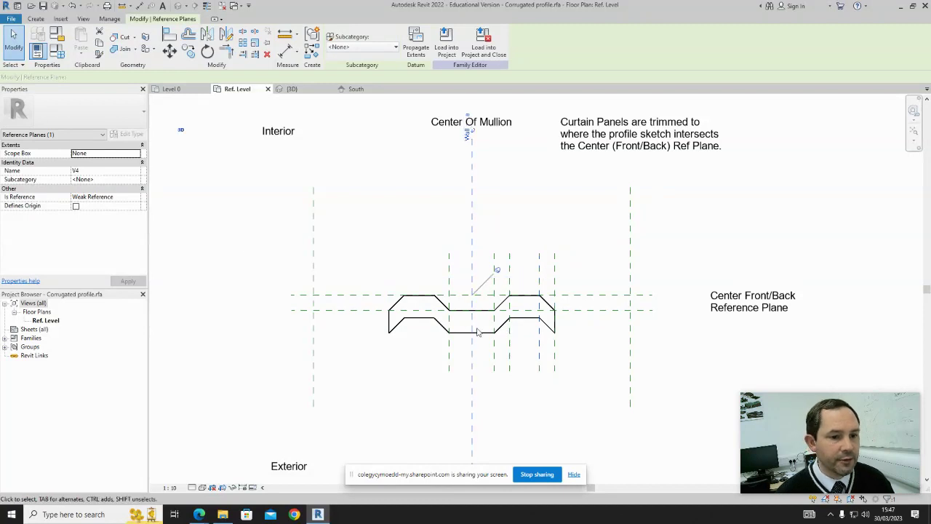
click(509, 270)
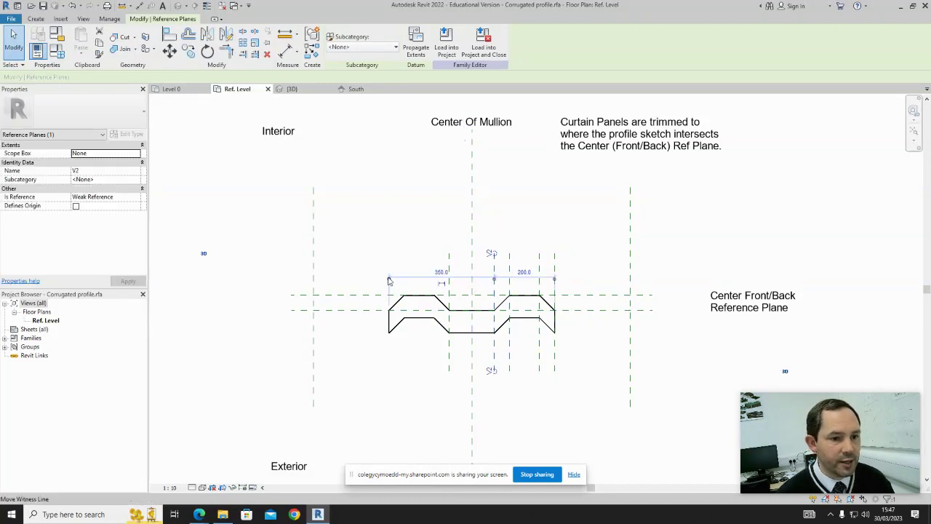
drag(390, 279, 472, 286)
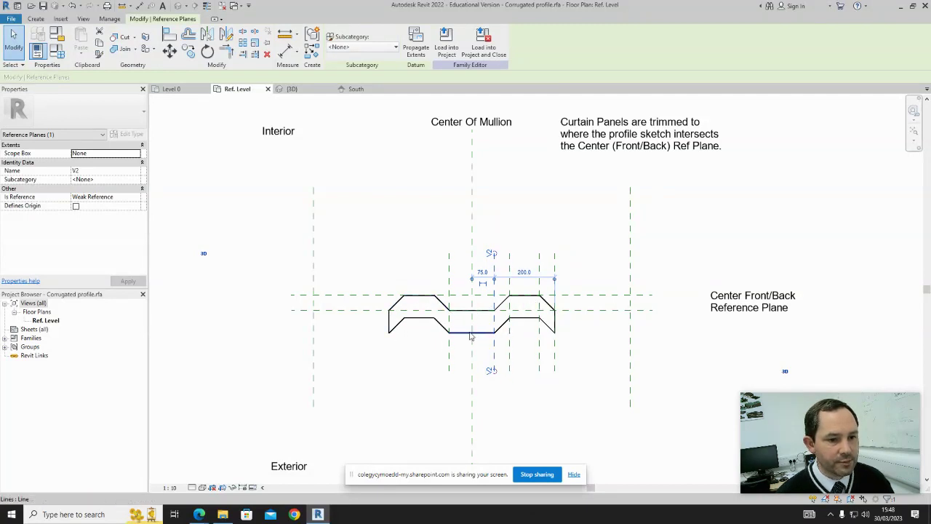
click(587, 345)
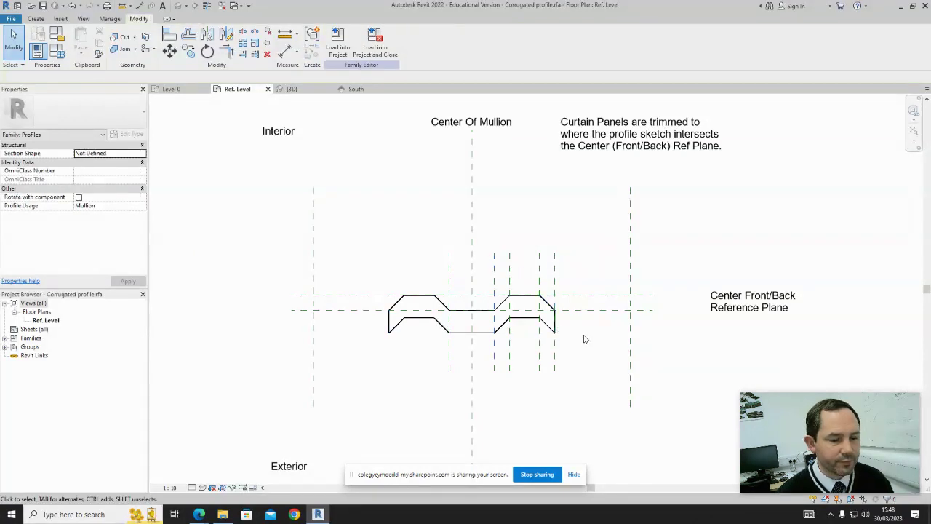
click(284, 35)
click(449, 288)
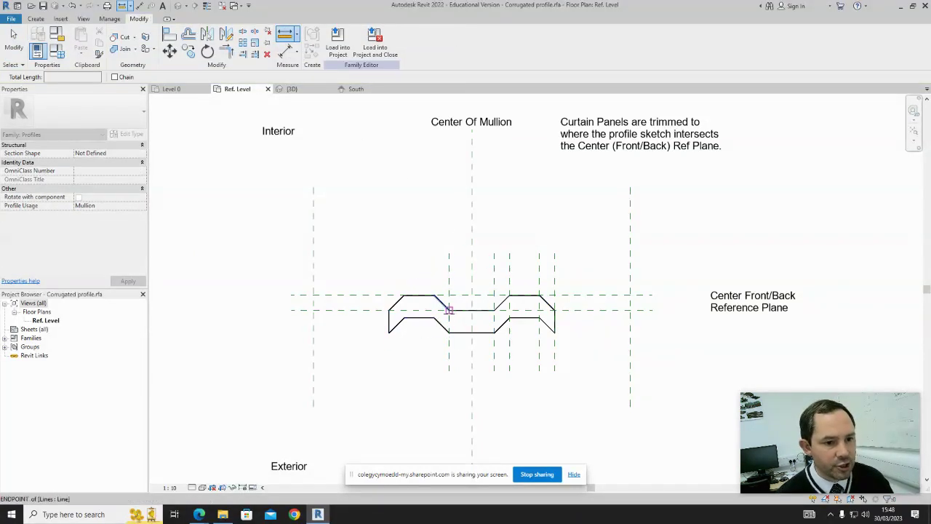
click(553, 309)
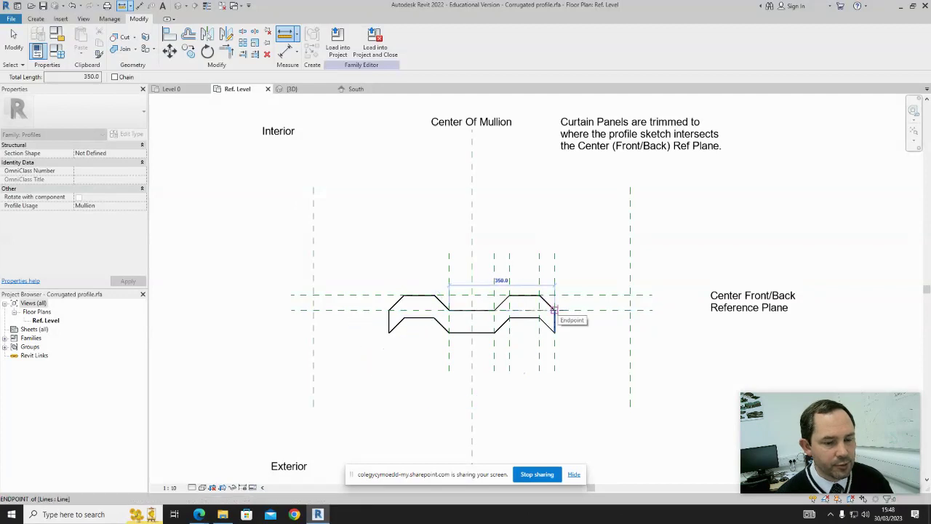
click(449, 310)
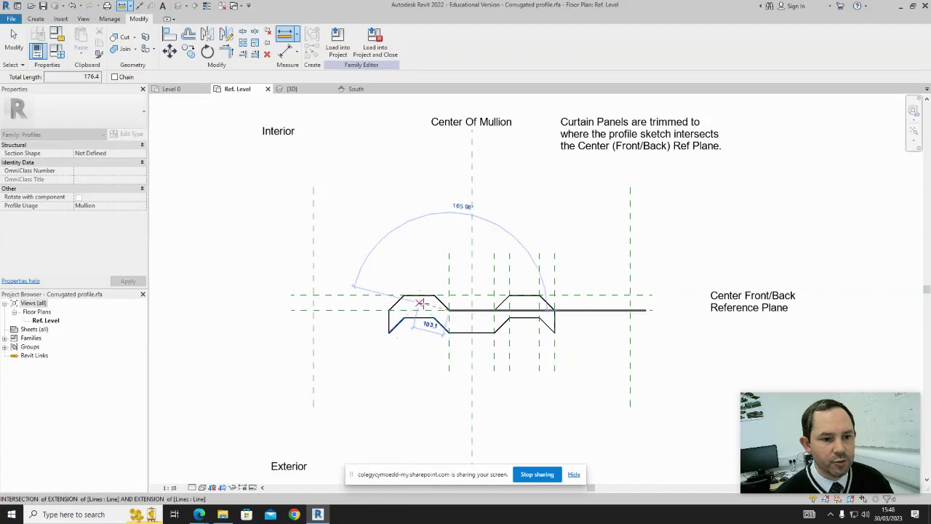
key(Escape)
key(Escape)
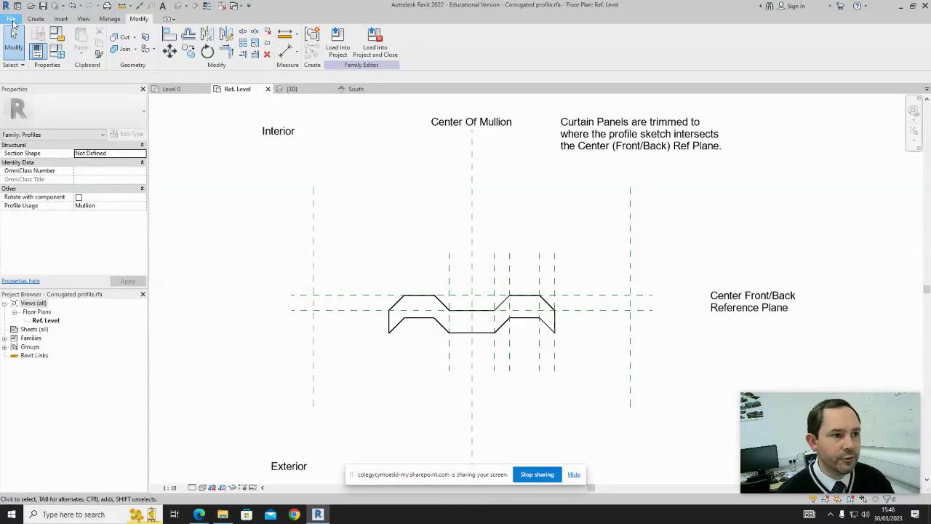
Load the Corrugated profile family into Project1, returning to its Level 0 plan.
click(11, 21)
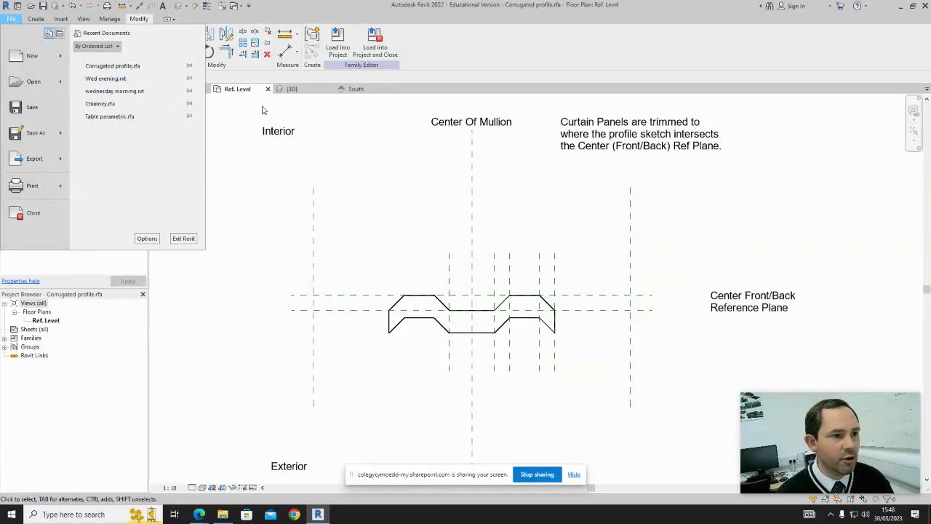
click(346, 126)
click(344, 122)
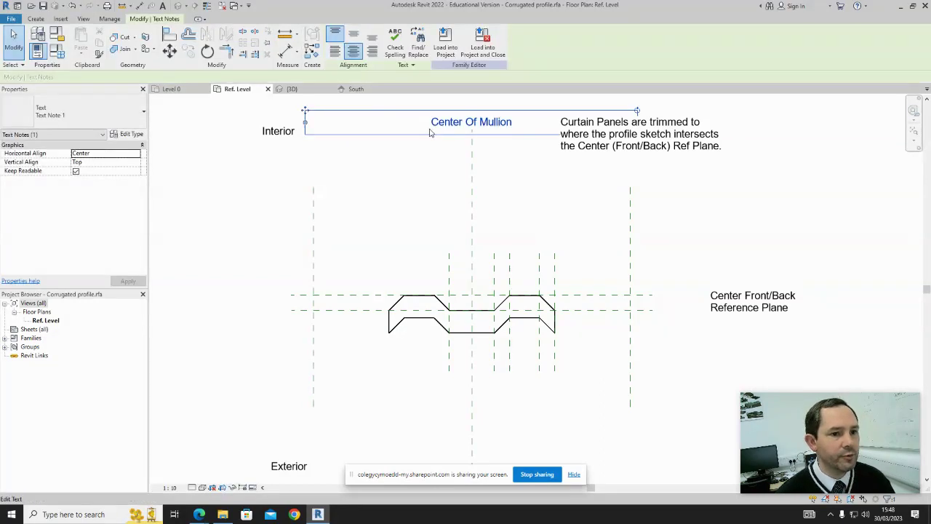
key(Escape)
click(337, 44)
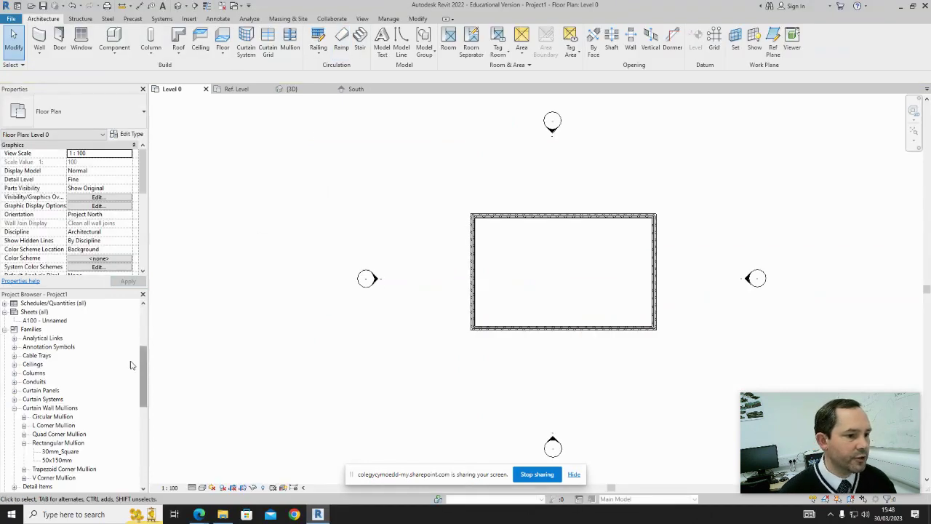
Duplicate Rectangular Mullion 50x150mm as a new type named 'Metal sheeting'.
mouse_move(145, 368)
mouse_down()
mouse_move(145, 352)
mouse_move(144, 373)
mouse_up()
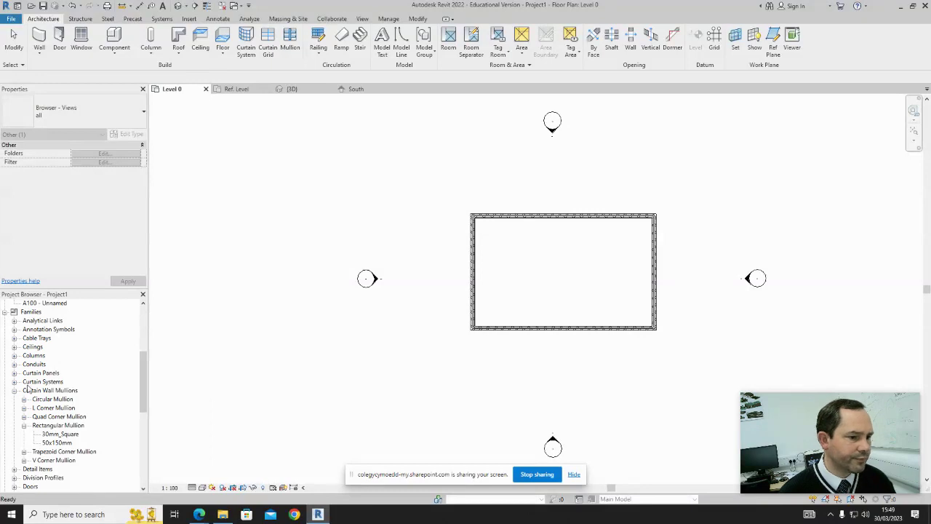
right_click(57, 442)
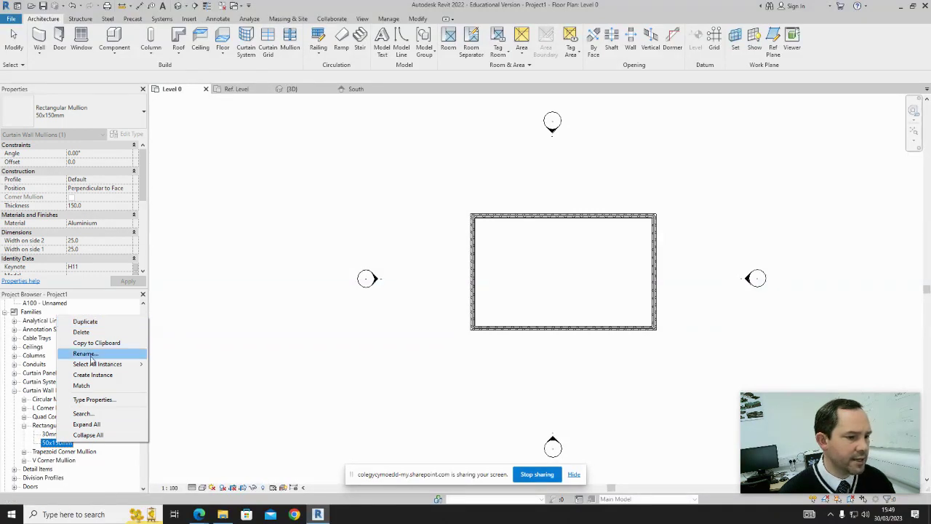
click(88, 322)
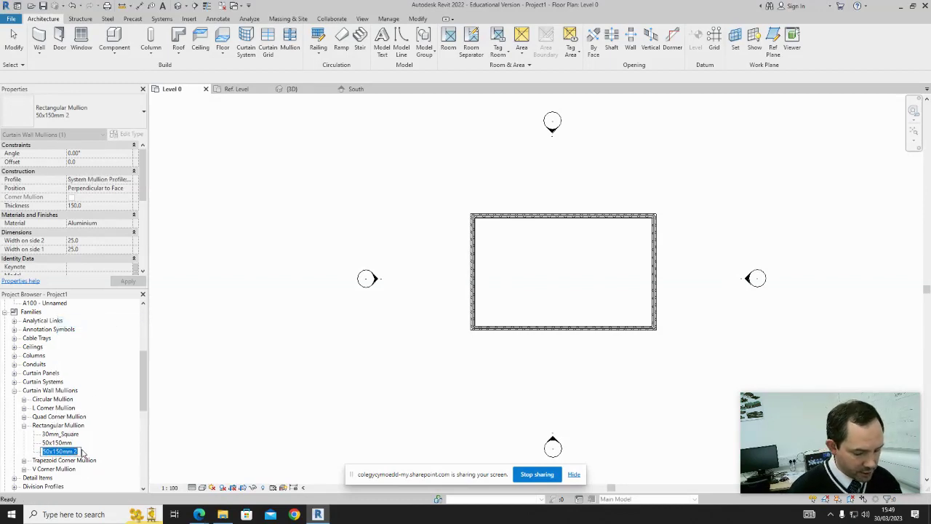
text(Metal )
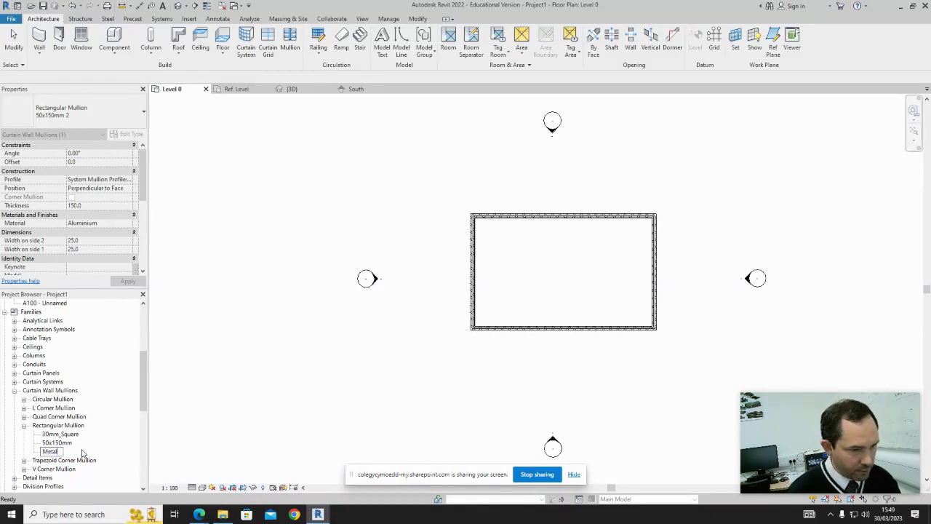
text(sheet)
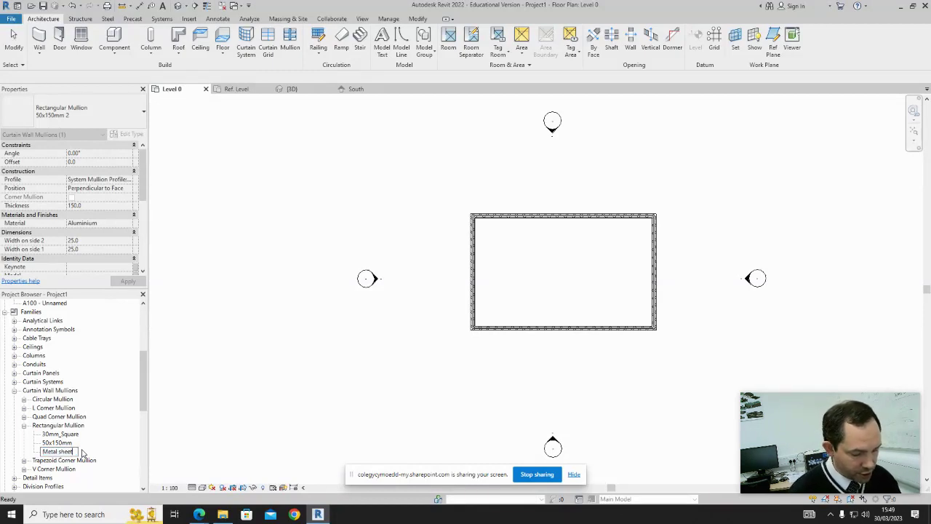
text(ing)
key(Return)
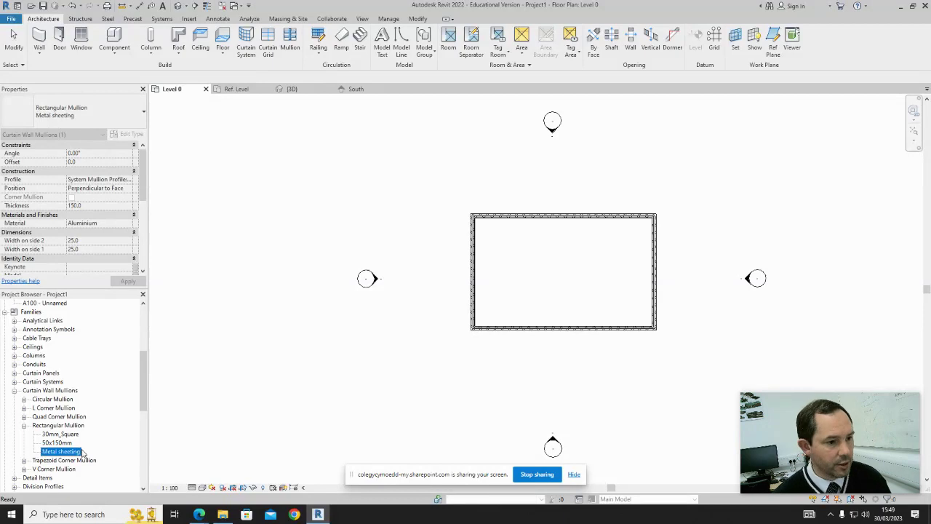
right_click(80, 454)
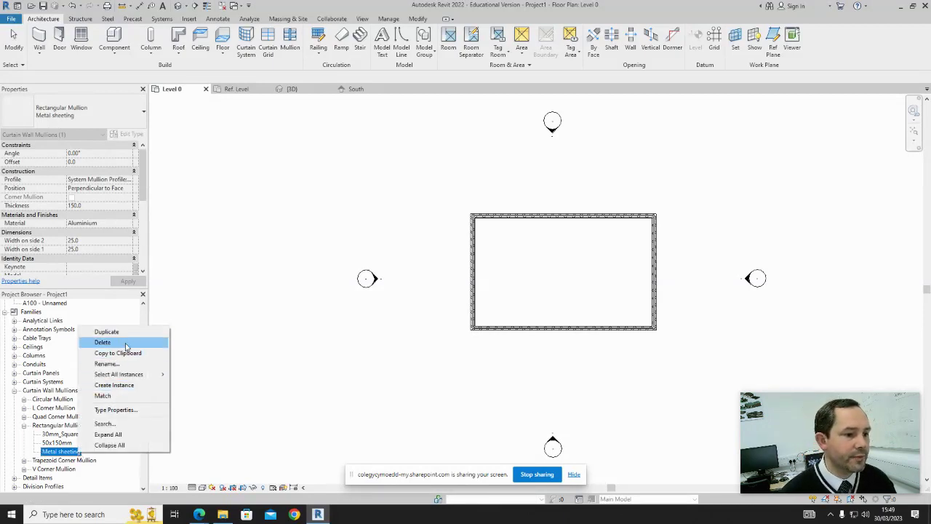
Set the Metal sheeting type's Profile to Corrugated profile : Corrugated profile and confirm.
click(134, 413)
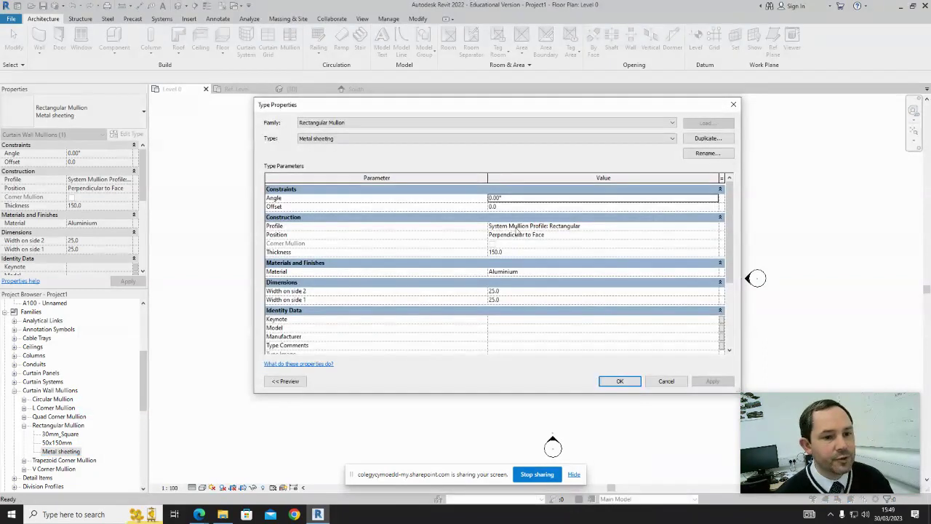
click(716, 226)
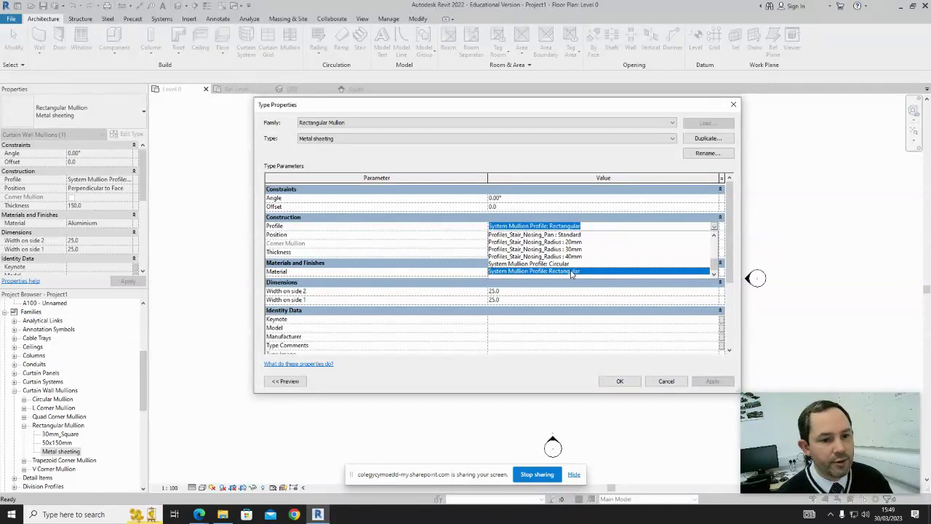
drag(717, 267, 718, 241)
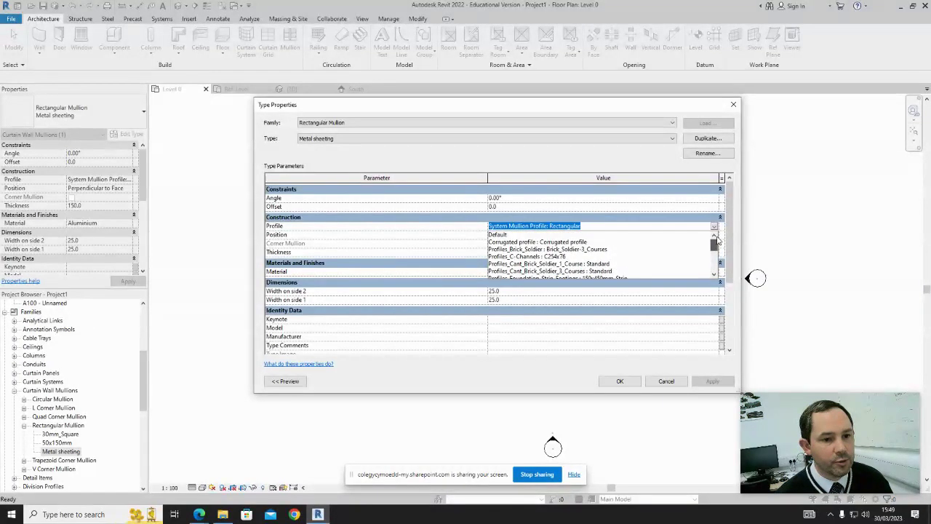
click(561, 242)
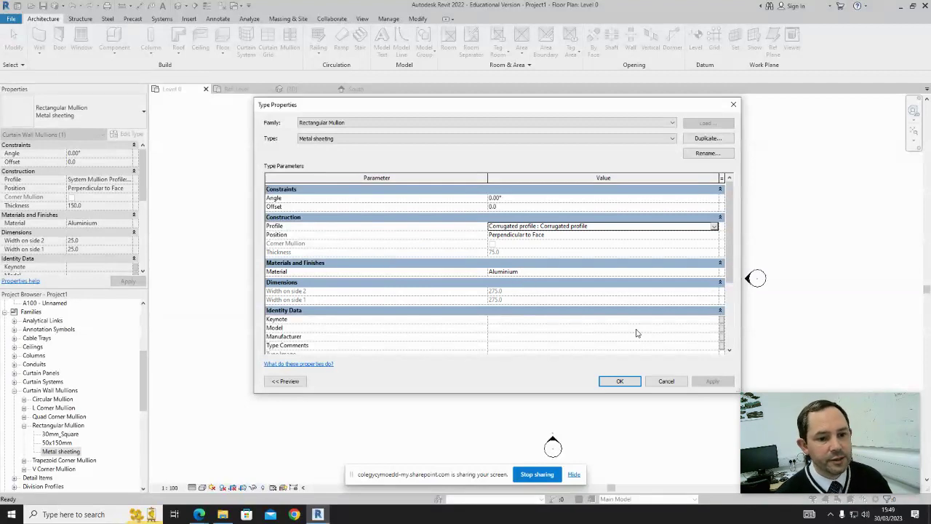
click(619, 381)
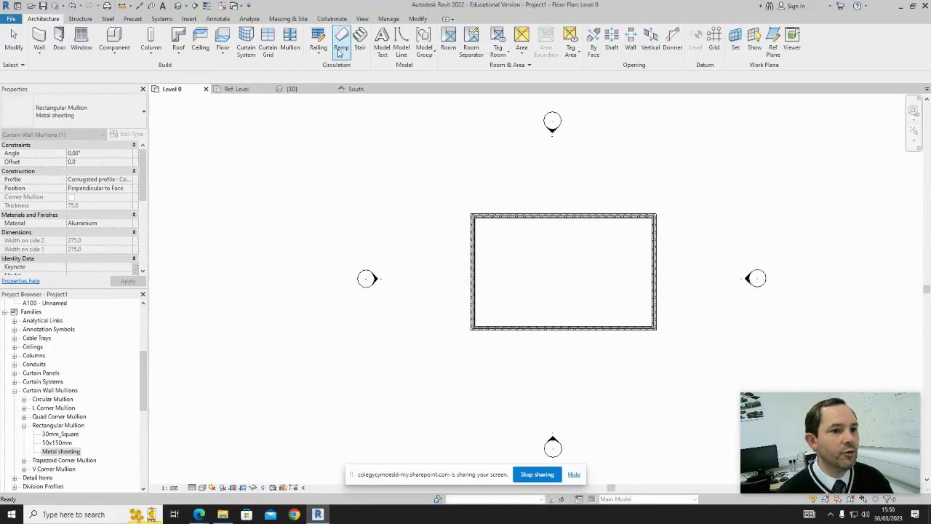
Sketch a rectangular roof-by-footprint boundary on Level 1 around the walls.
click(183, 52)
click(200, 69)
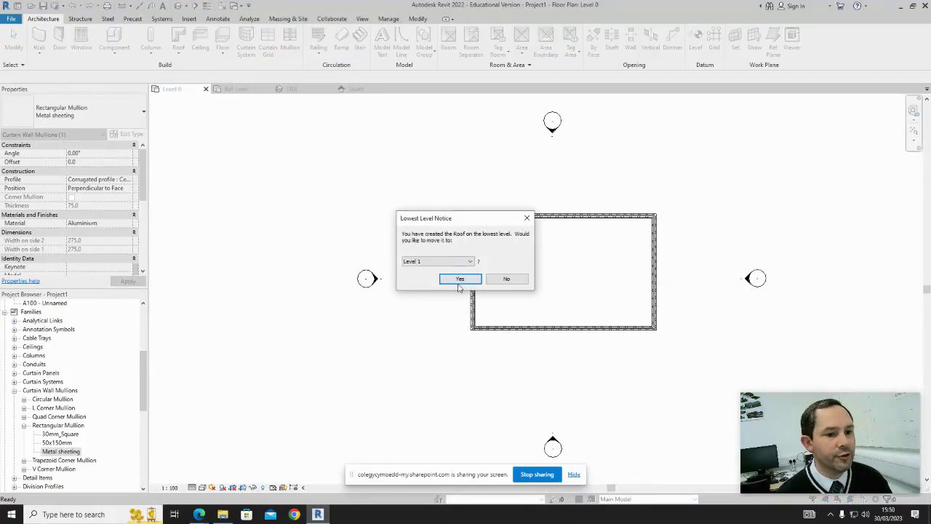
click(459, 279)
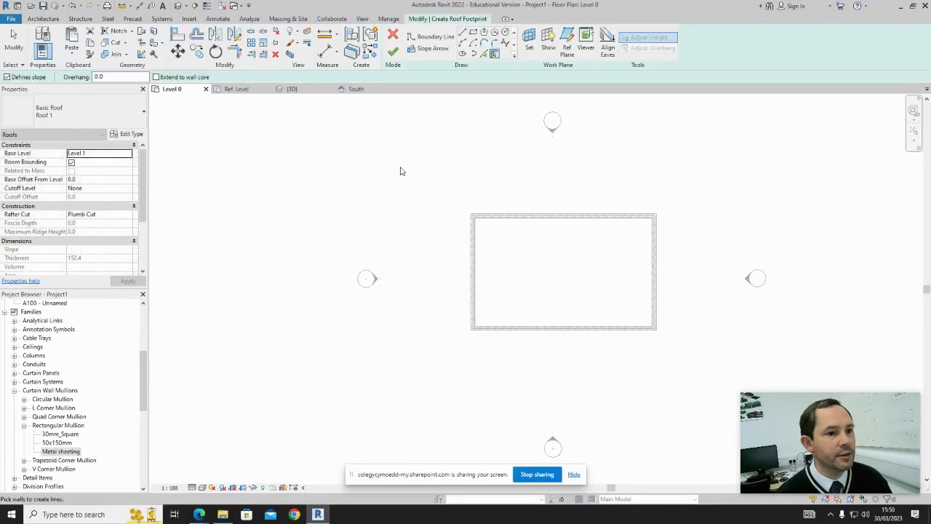
click(431, 36)
click(473, 33)
click(444, 192)
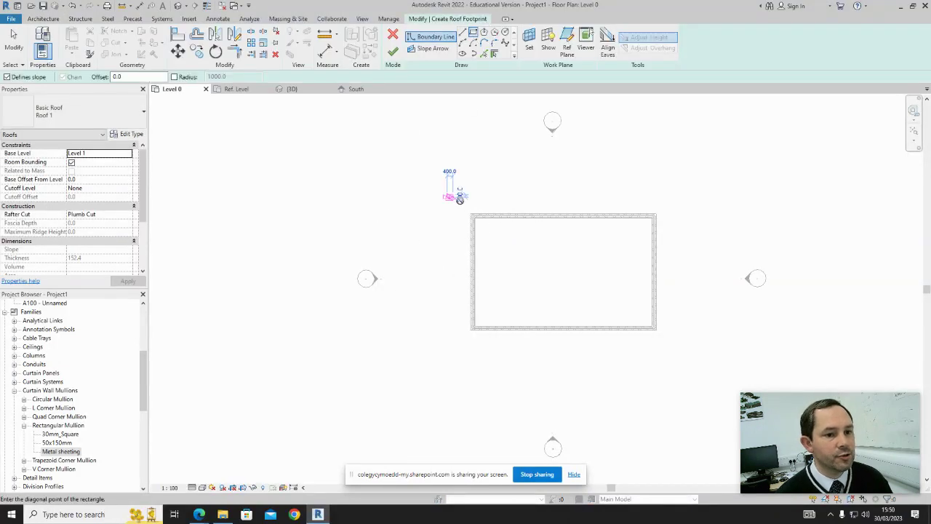
click(680, 355)
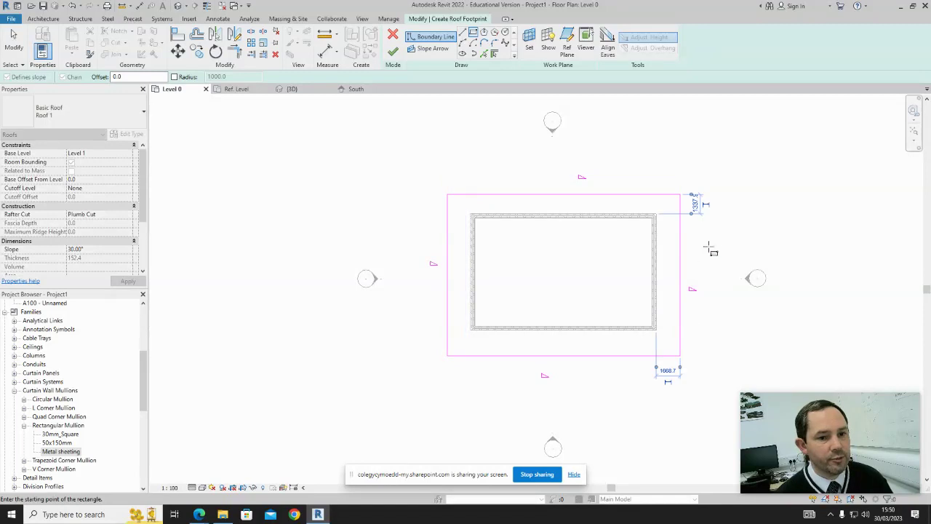
key(Escape)
key(Escape)
Remove slope from the two end edges and set the roof type to Roof_SlopedGlazing.
drag(707, 241, 428, 282)
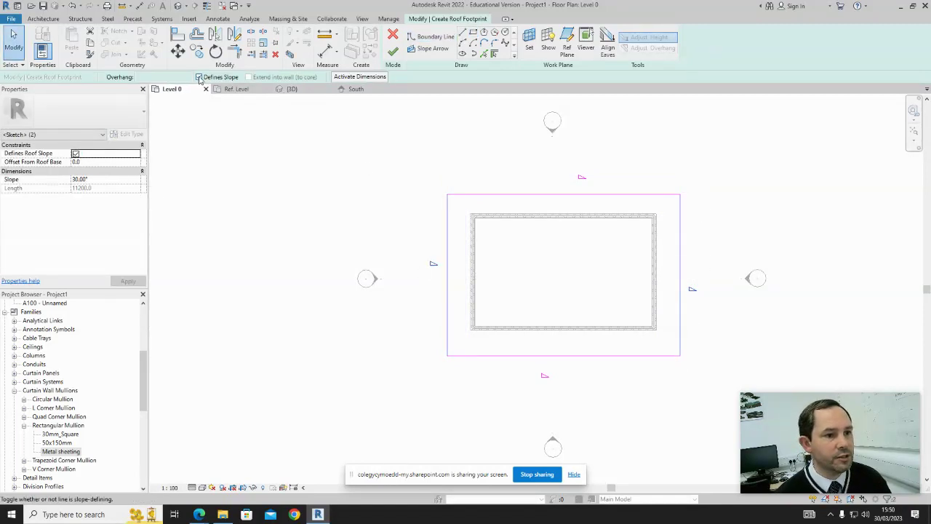
click(336, 222)
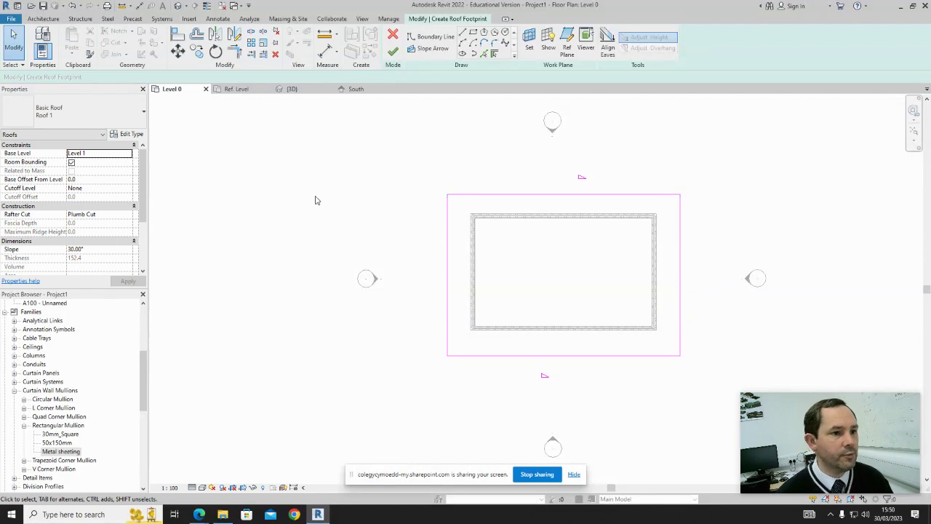
click(142, 113)
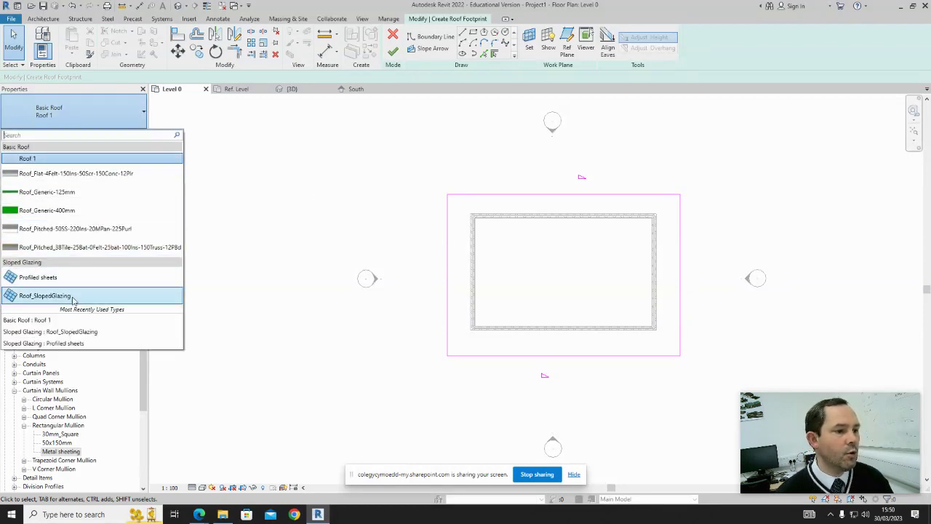
mouse_move(72, 296)
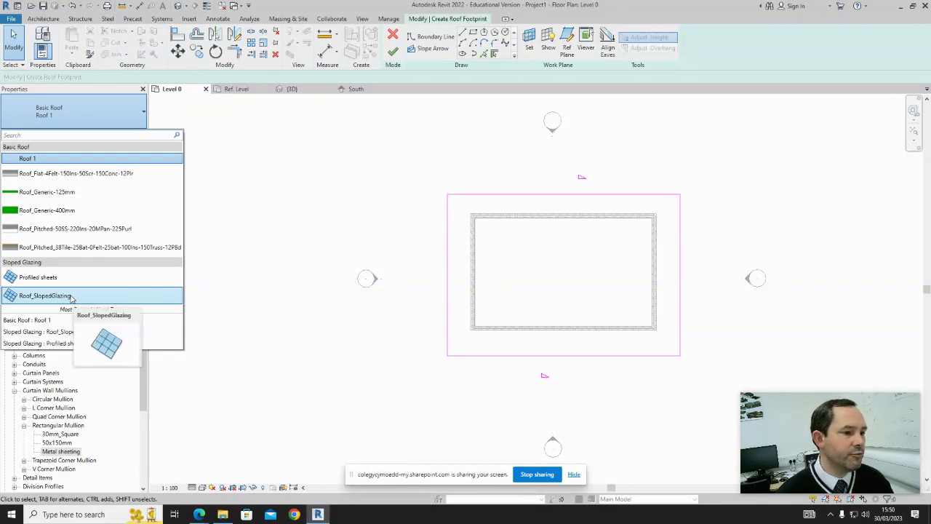
click(71, 296)
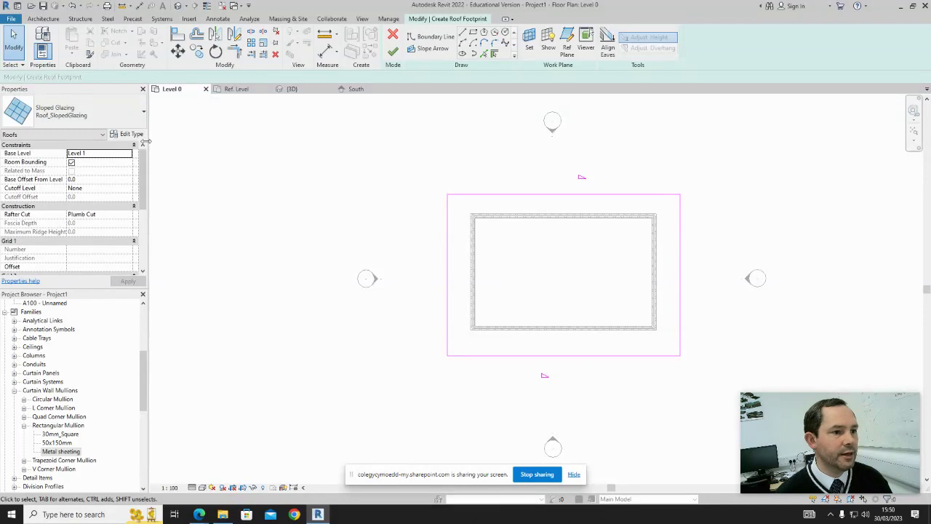
Finish the roof, attach the walls to it, and view the building in 3D.
click(393, 52)
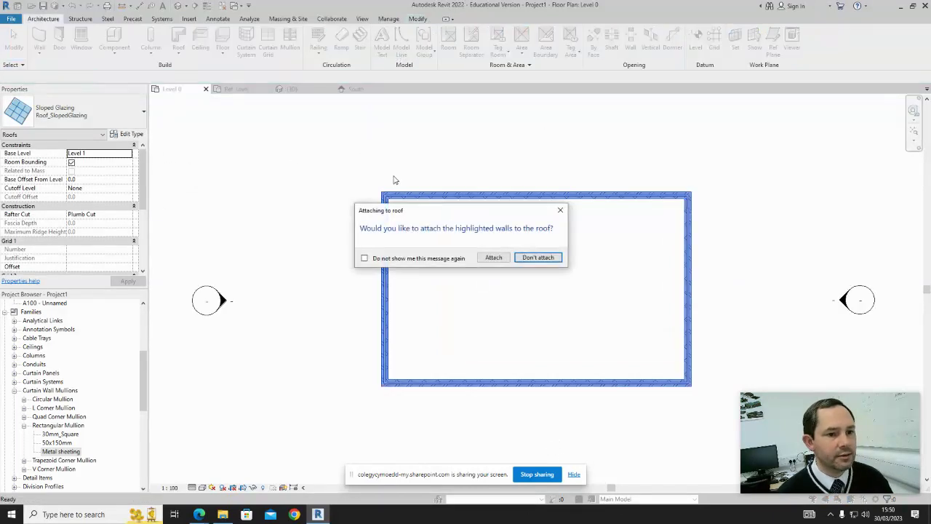
click(493, 258)
key(z)
key(f)
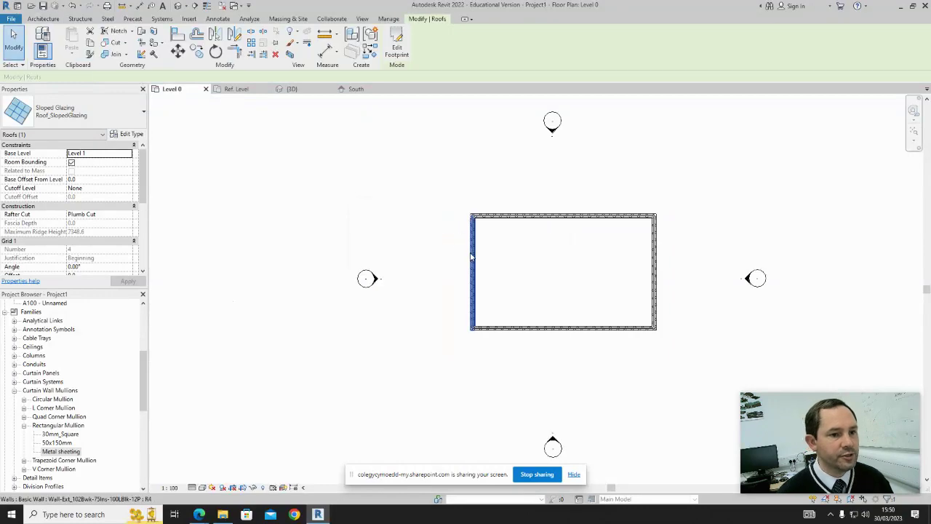
click(293, 89)
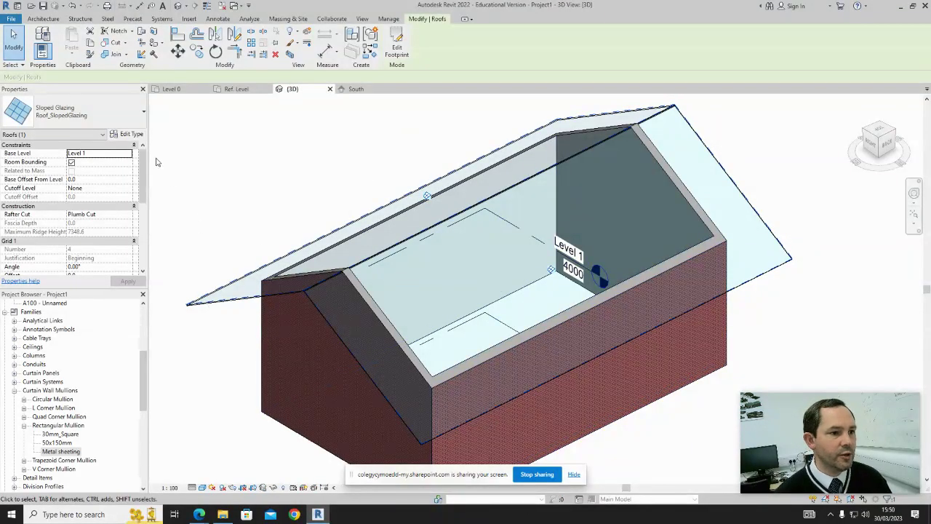
Change the roof to Profiled sheets with Rectangular Mullion : Metal sheeting as Grid 1 interior mullions.
click(131, 134)
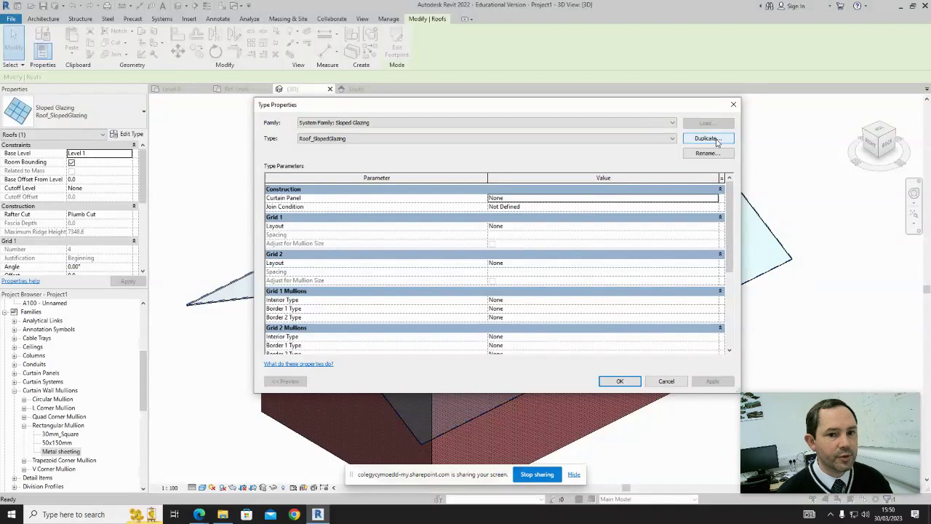
click(672, 139)
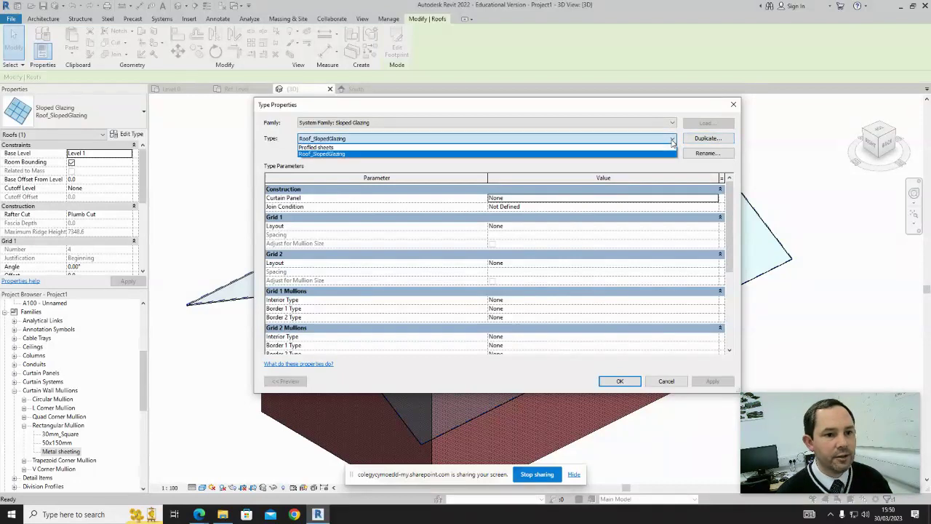
click(373, 148)
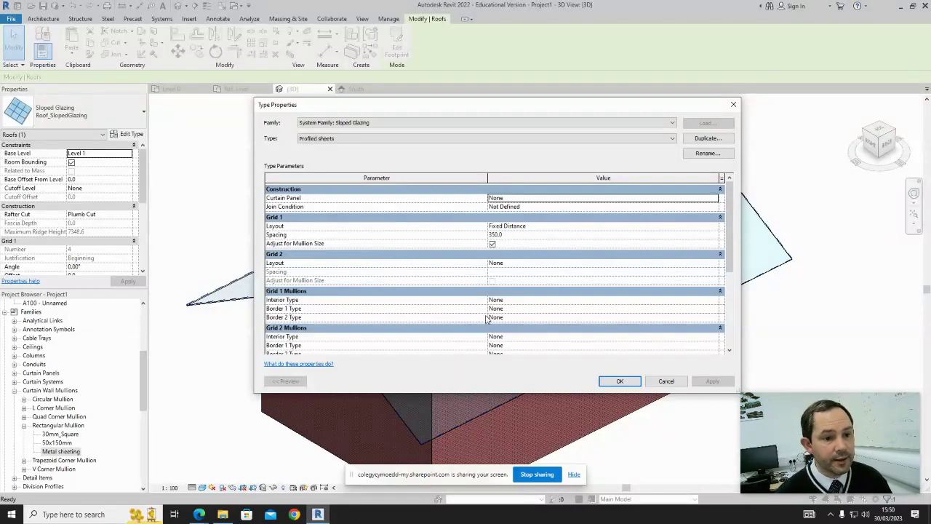
click(714, 302)
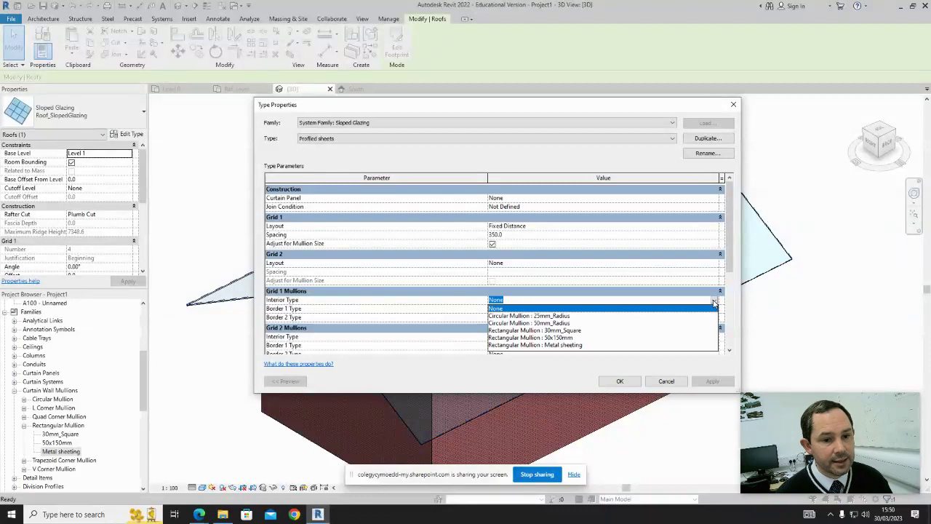
click(557, 345)
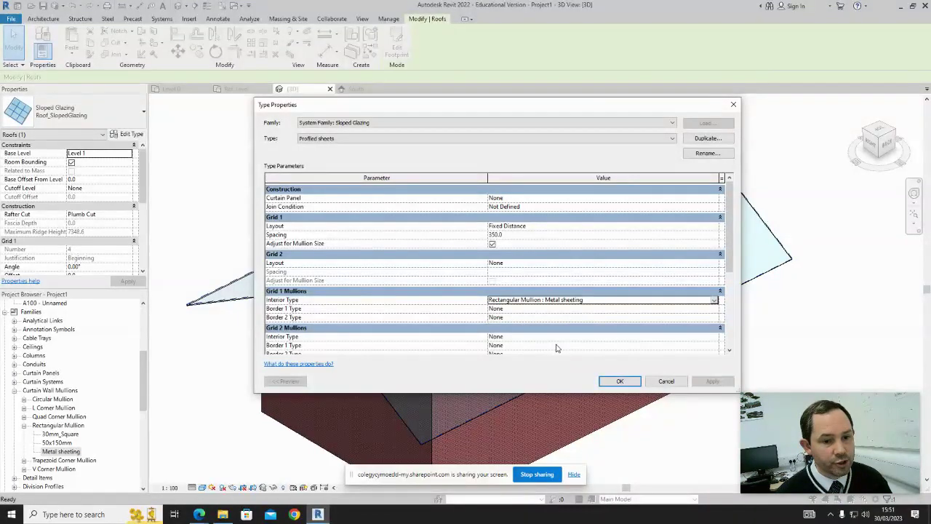
click(620, 381)
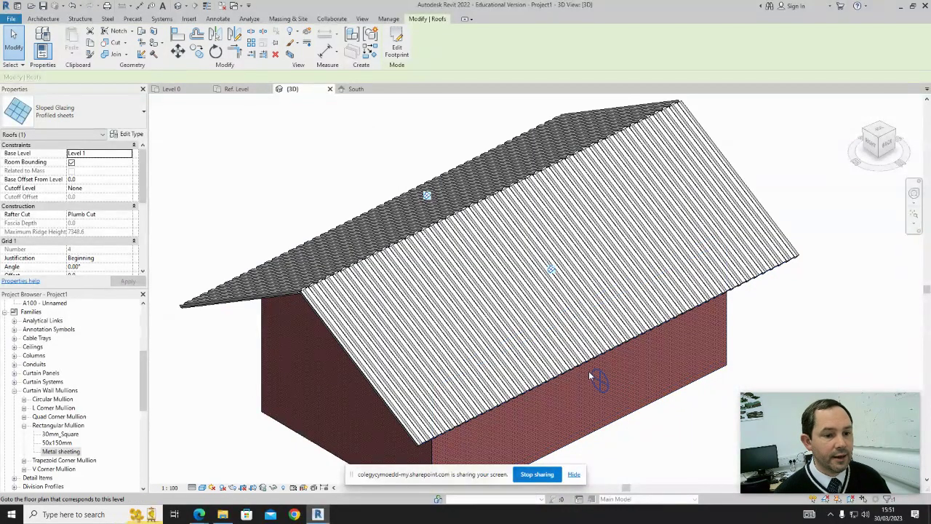
shift+middle_drag(580, 366, 586, 411)
scroll(298, 276, up, 5)
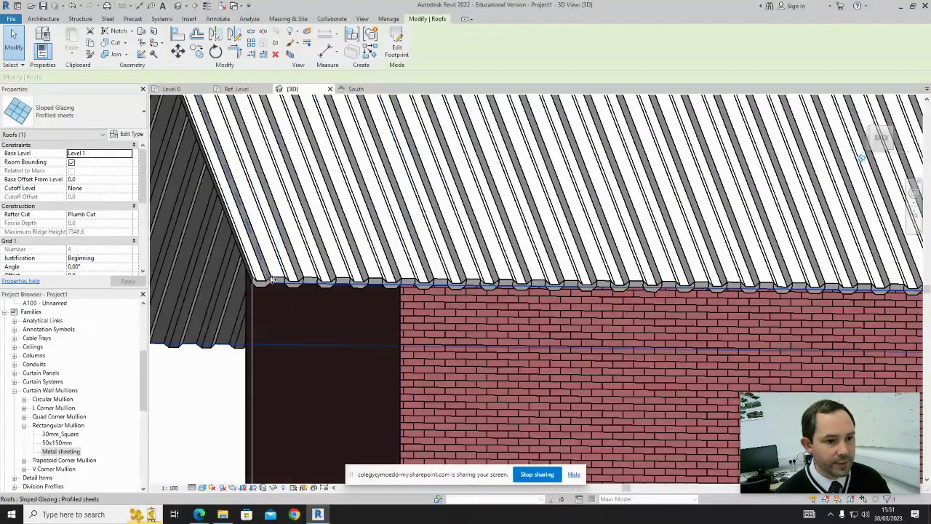
scroll(276, 289, up, 2)
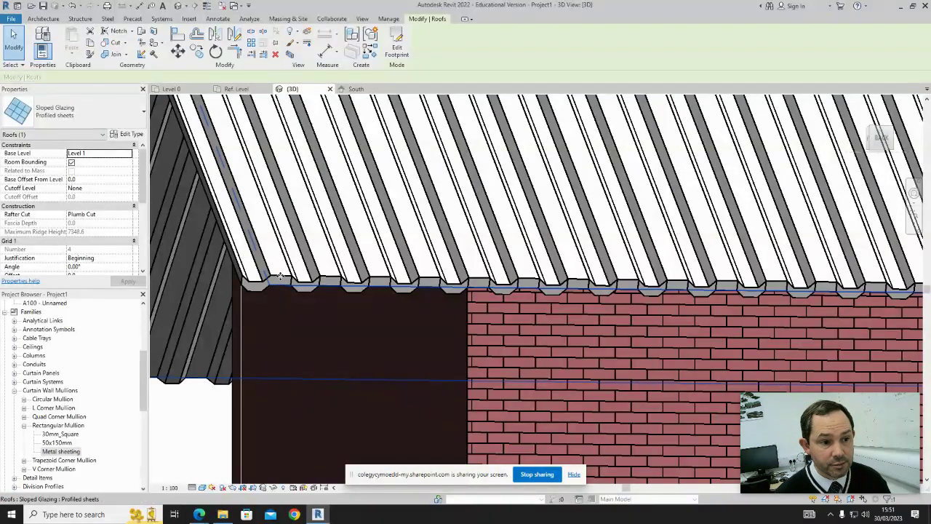
scroll(374, 290, down, 4)
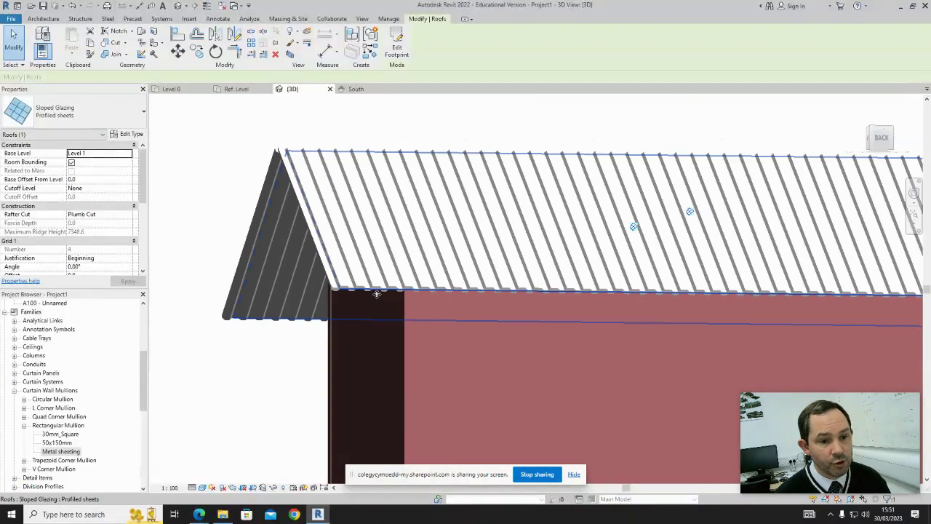
shift+middle_drag(377, 293, 651, 318)
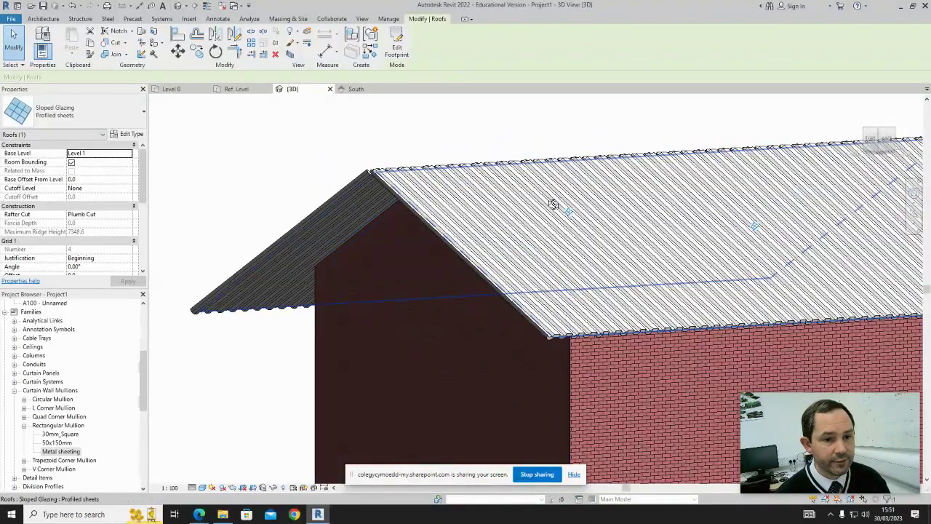
shift+middle_drag(553, 204, 476, 224)
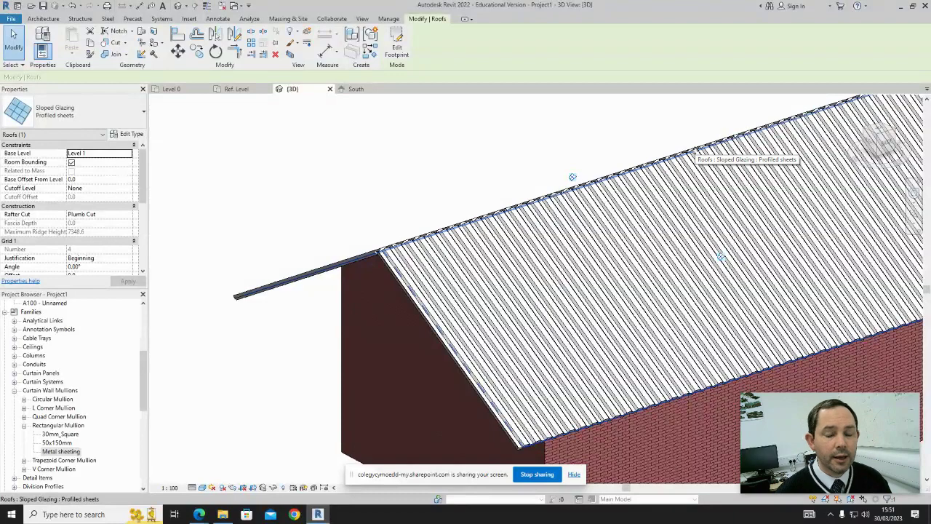
scroll(676, 145, down, 3)
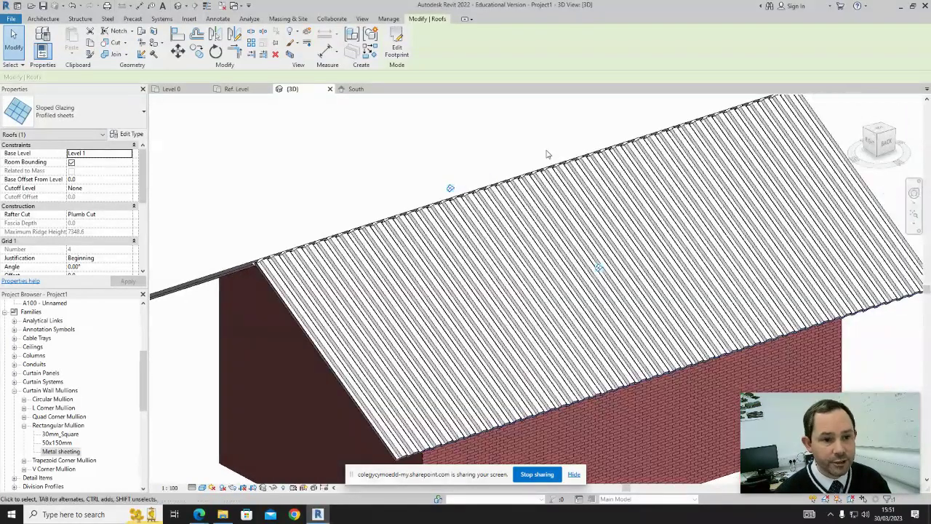
scroll(548, 154, down, 2)
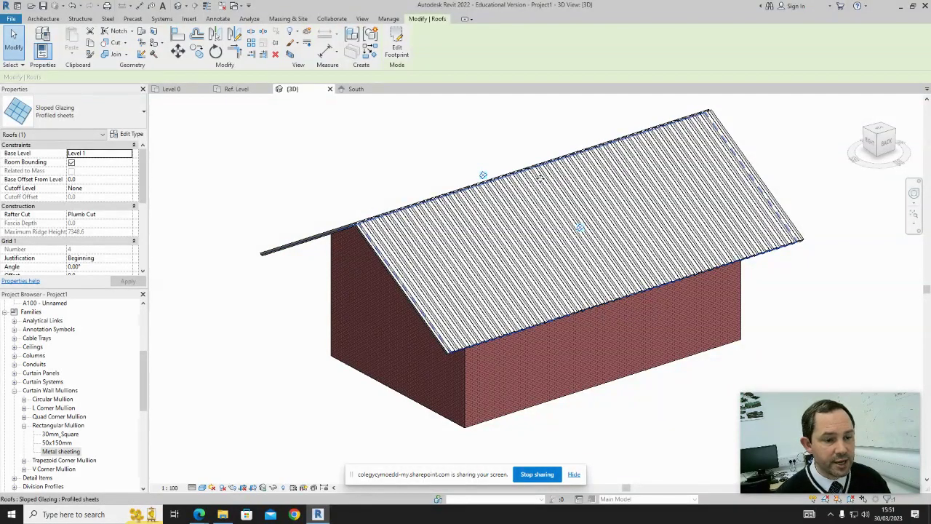
click(811, 296)
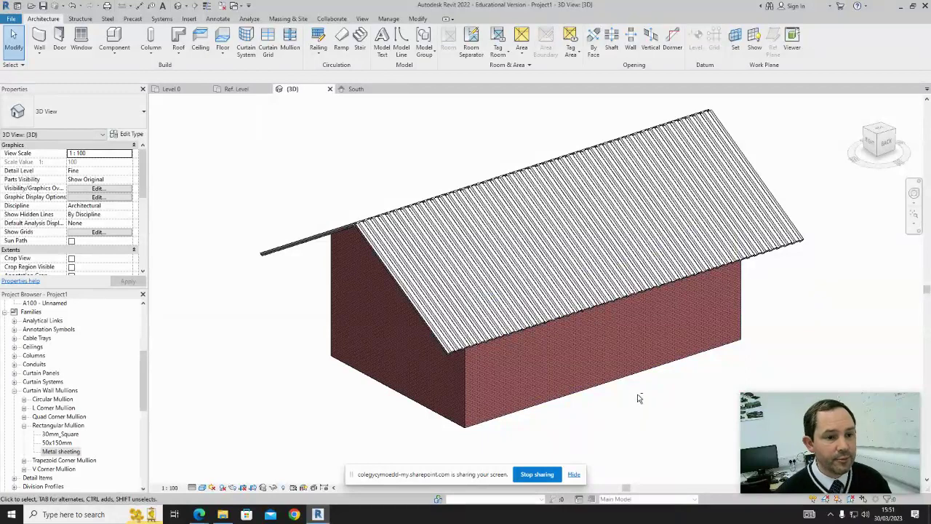
shift+middle_drag(639, 398, 607, 414)
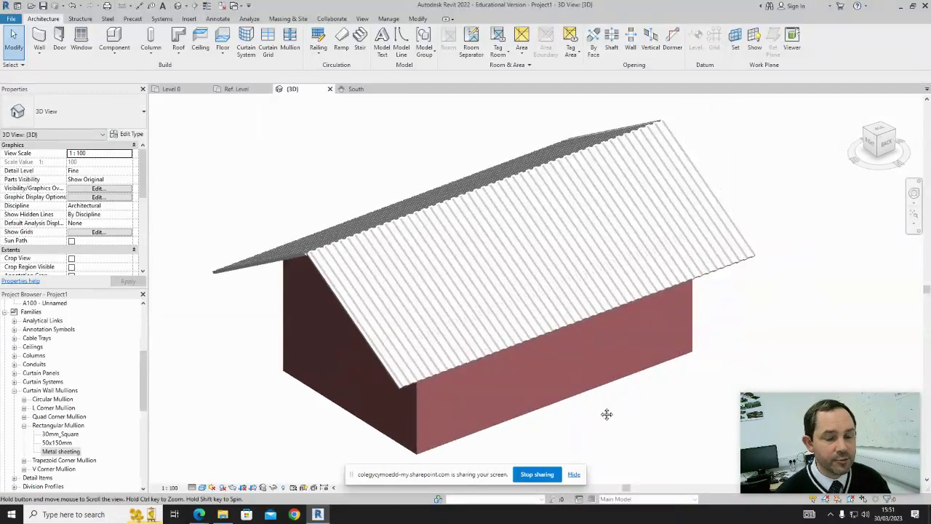